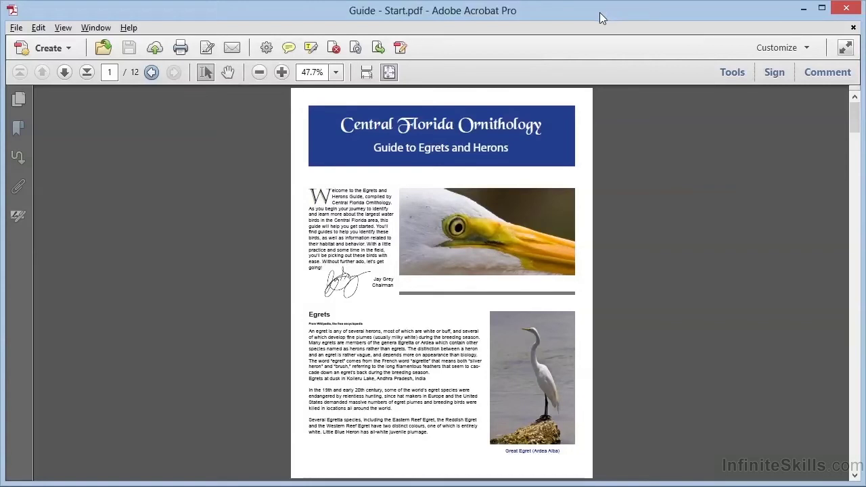
- Show the bookmark list, page forward to the Great Blue Heron page, then return to the cover
click(18, 129)
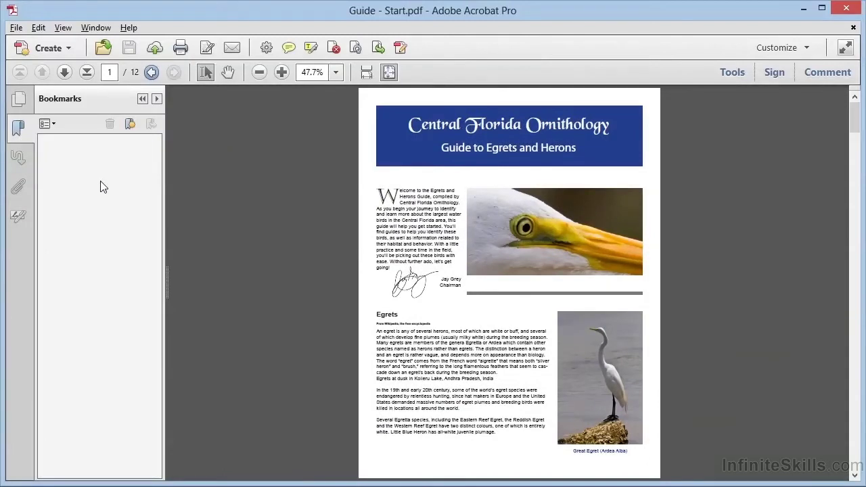
click(64, 72)
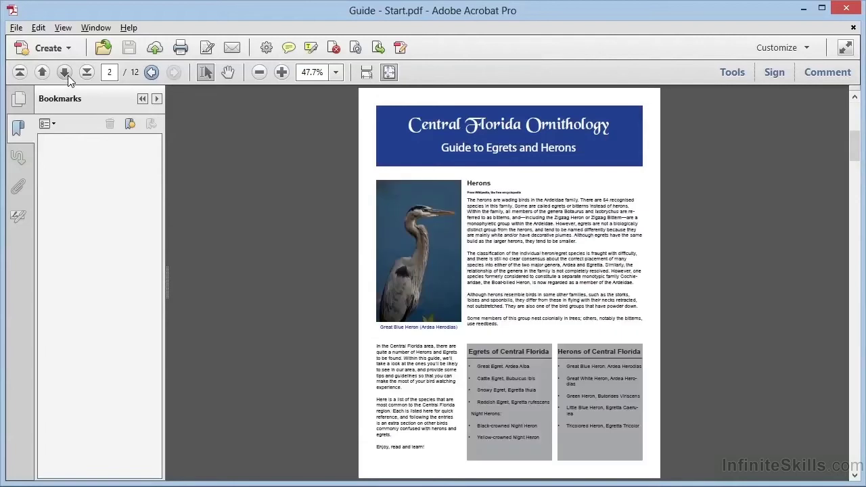
click(66, 73)
click(65, 73)
click(66, 73)
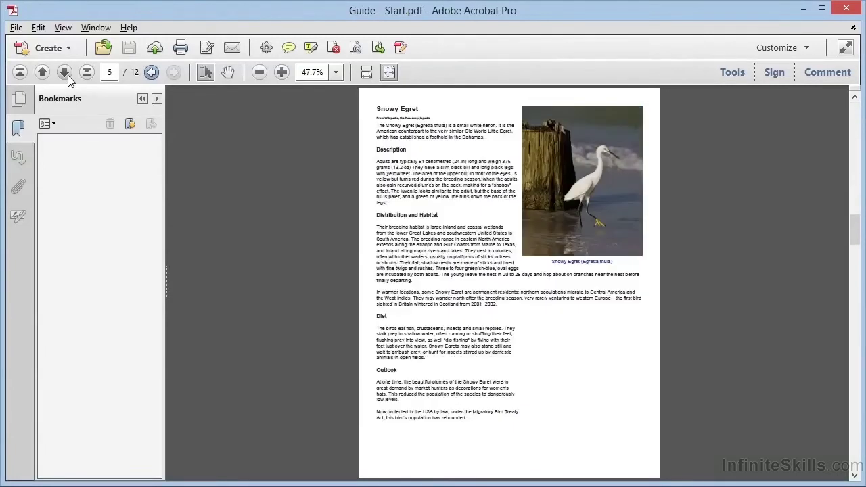
click(66, 73)
click(66, 73)
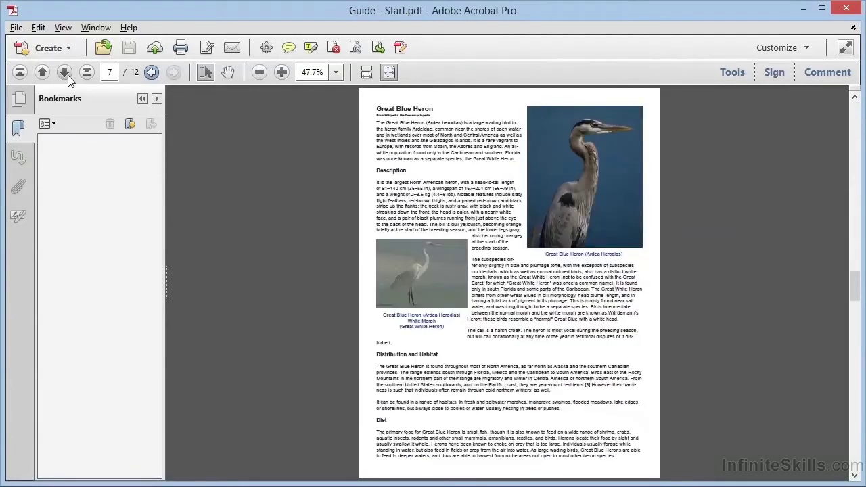
click(19, 72)
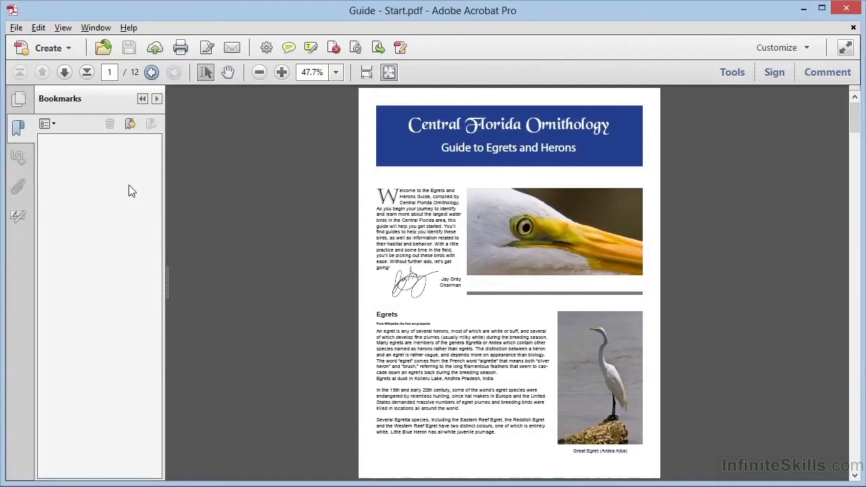
- Create a new bookmark for the cover page named 'Welcome'
click(131, 126)
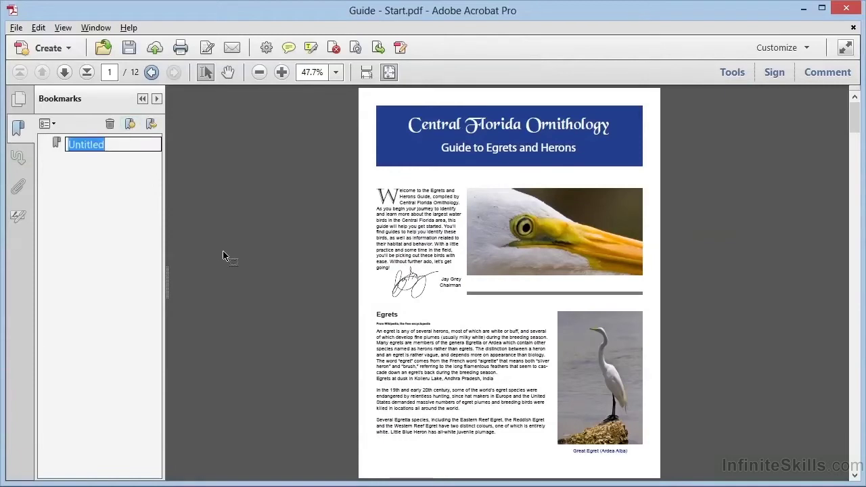
text(Welcome)
key(Return)
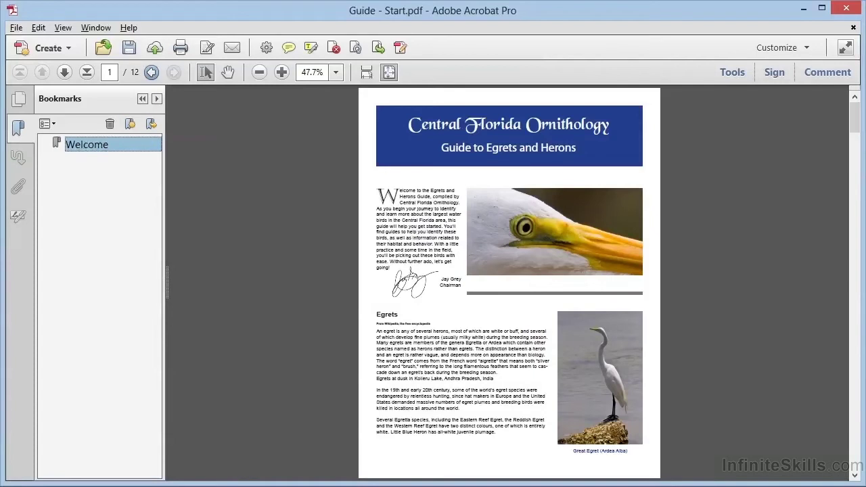
- From page 2, check that Welcome jumps back to page 1, then return to the Herons page
click(65, 72)
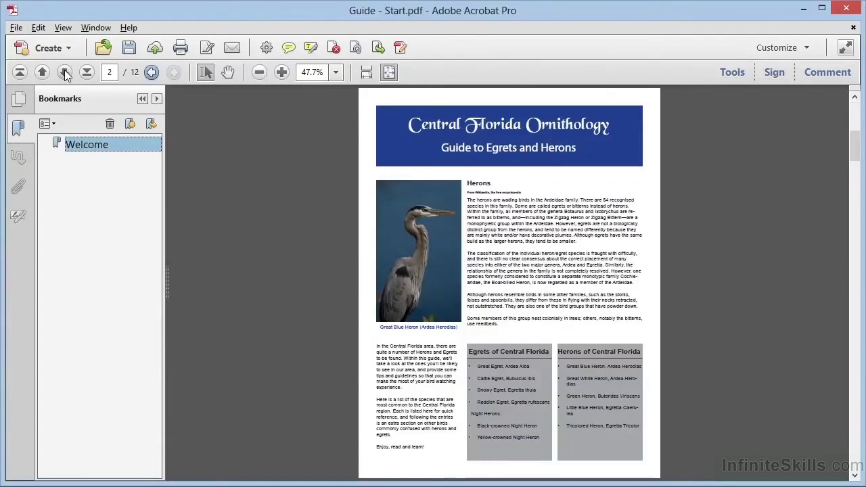
click(56, 146)
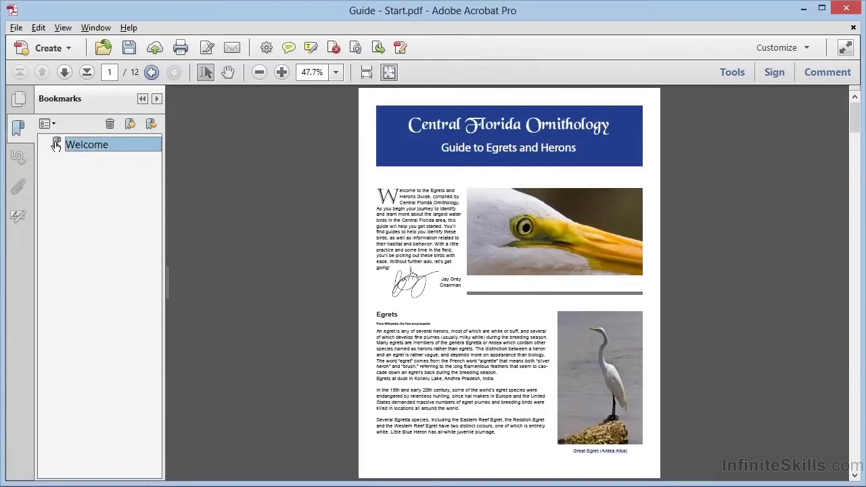
click(65, 73)
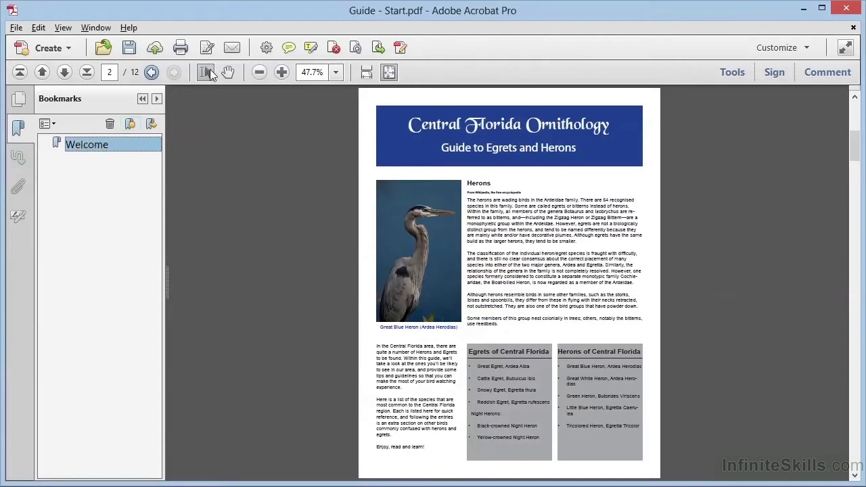
- Create a 'Herons' bookmark from the selected Herons heading on page 2
double_click(479, 183)
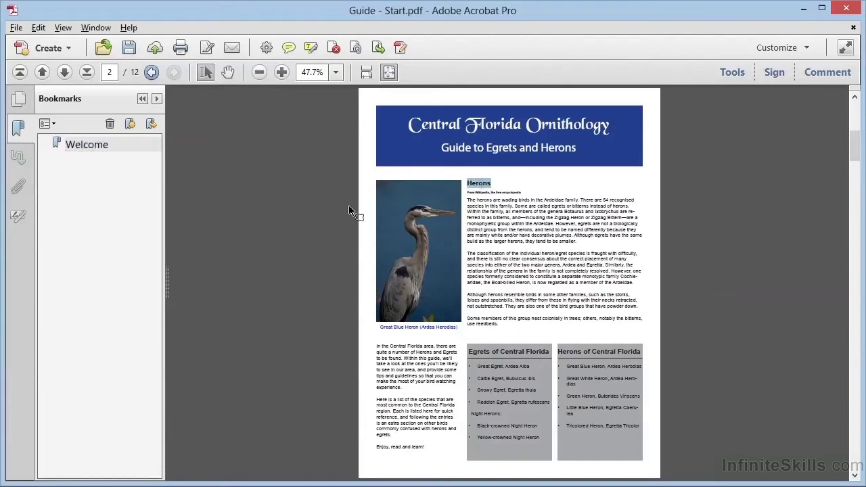
click(132, 125)
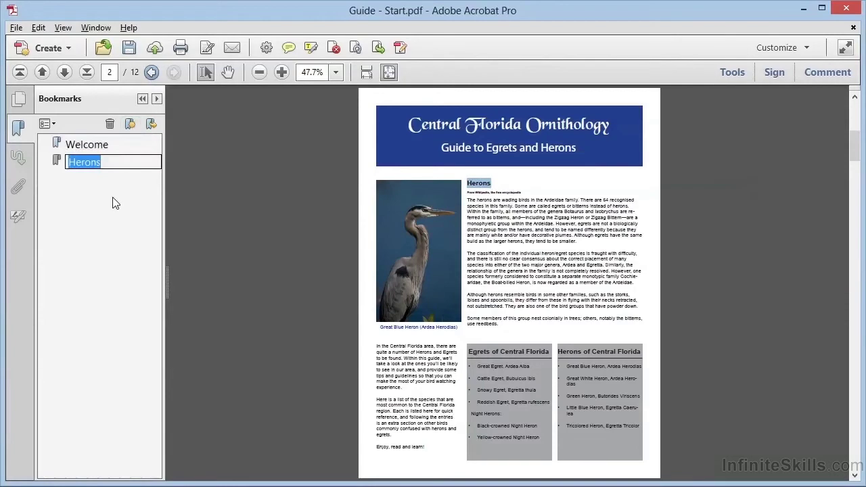
key(Return)
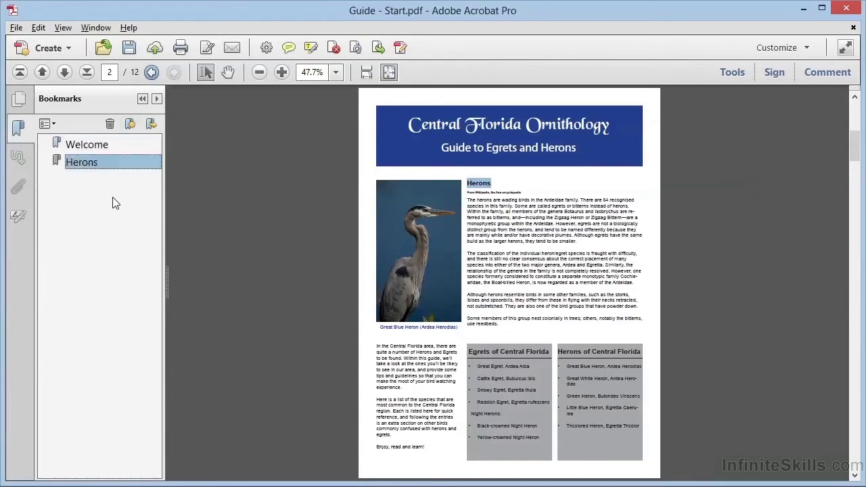
- Test that Welcome goes to page 1 and Herons goes to page 2
click(57, 144)
click(57, 161)
click(57, 144)
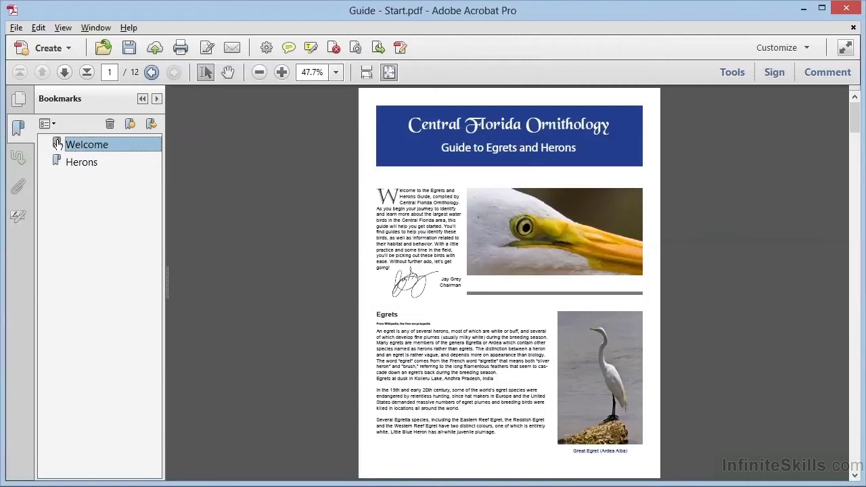
- Switch to InDesign, show the Paragraph Styles panel and check the Herons heading's style
click(802, 10)
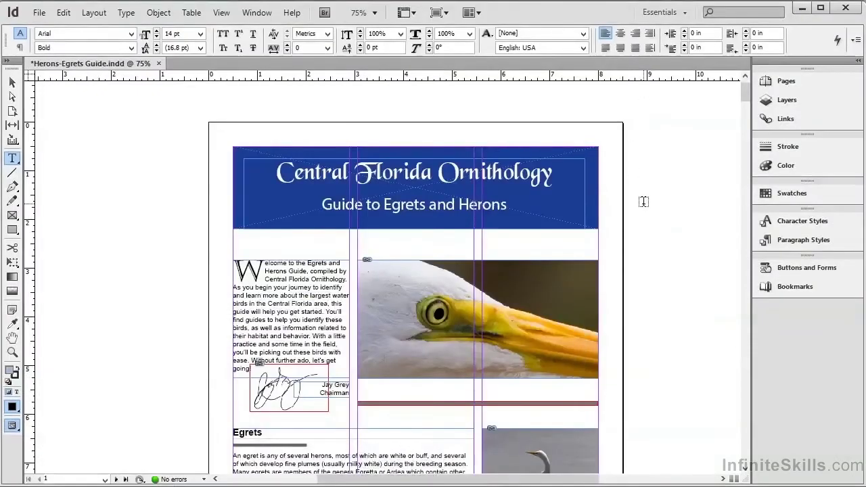
scroll(643, 201, down, 4)
scroll(643, 201, down, 3)
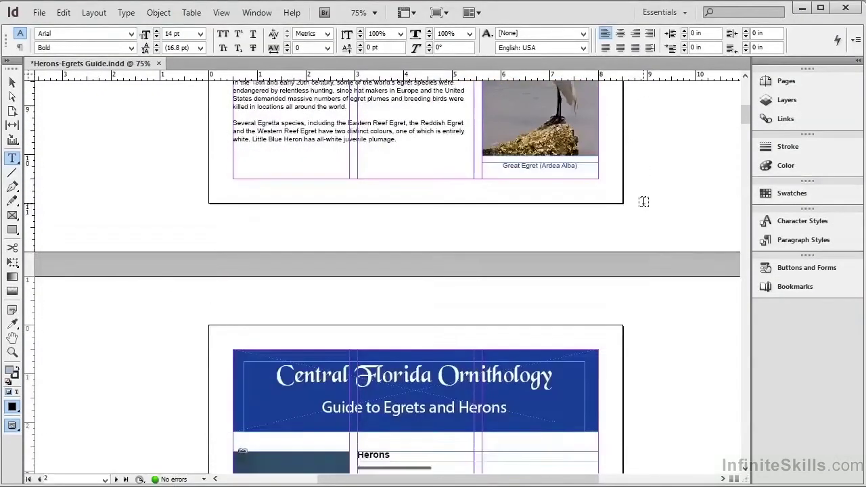
scroll(643, 201, down, 8)
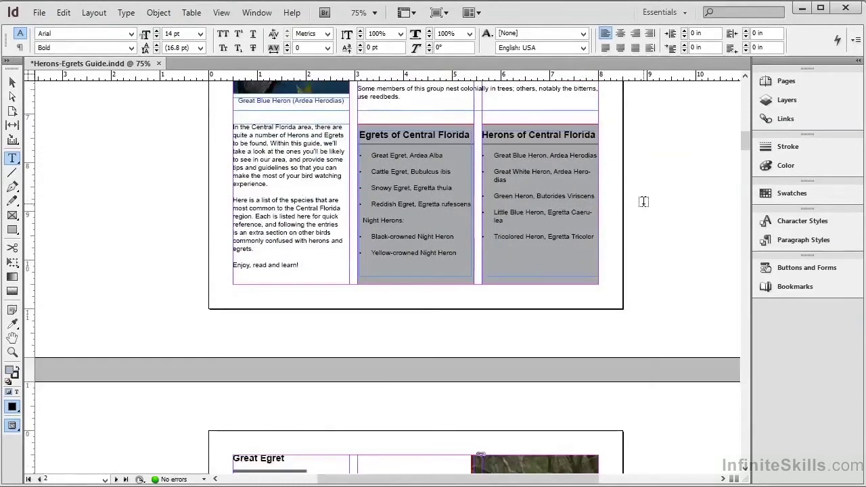
scroll(644, 201, up, 8)
scroll(643, 201, down, 4)
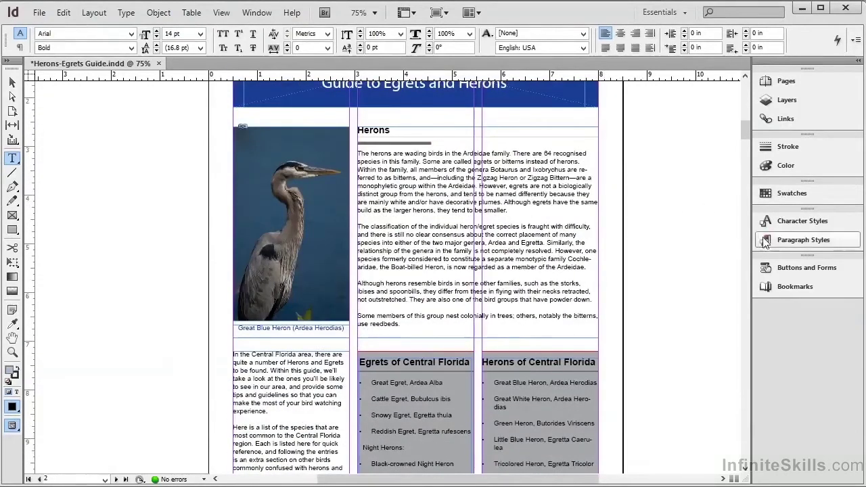
click(785, 241)
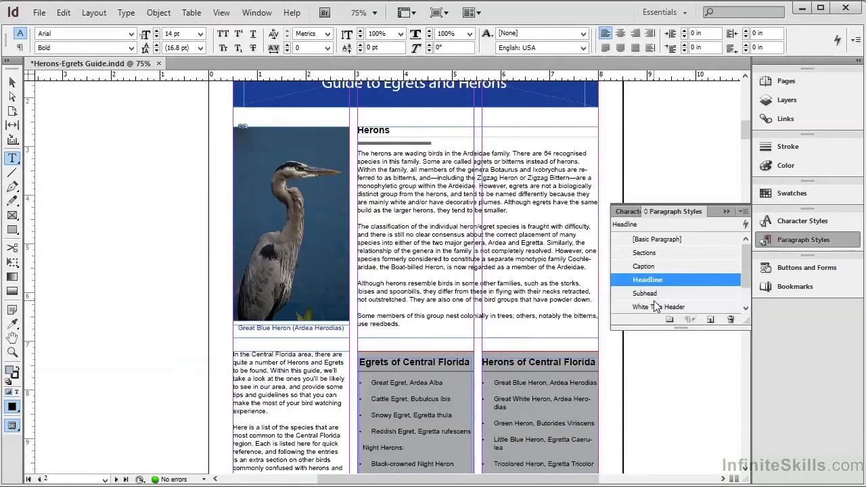
click(383, 128)
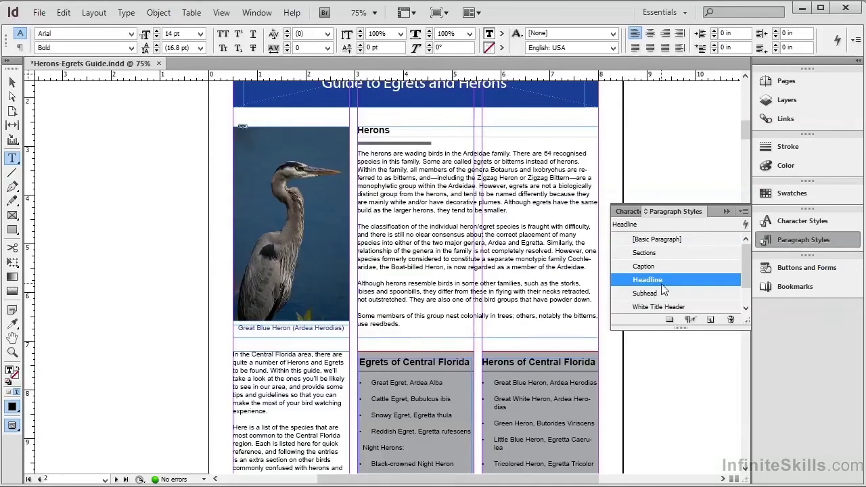
- Check the Description subheading's style, give the Great Egret photo caption the Caption style, and deselect it
scroll(431, 290, down, 10)
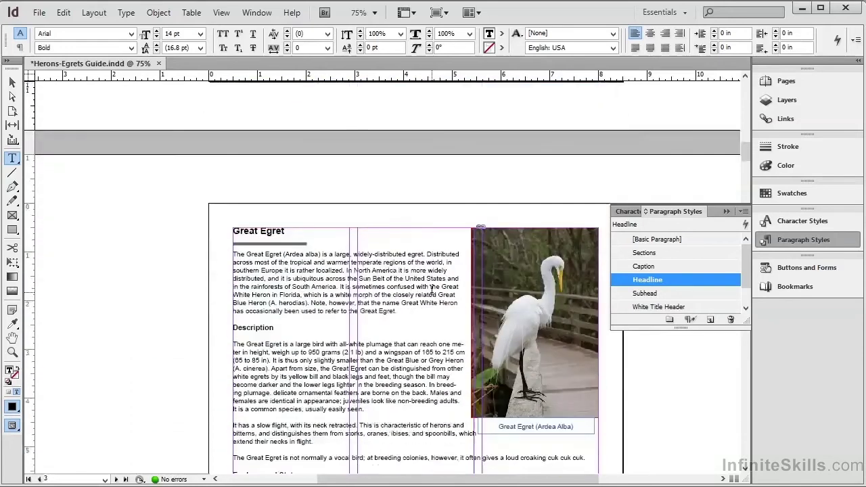
scroll(431, 290, down, 2)
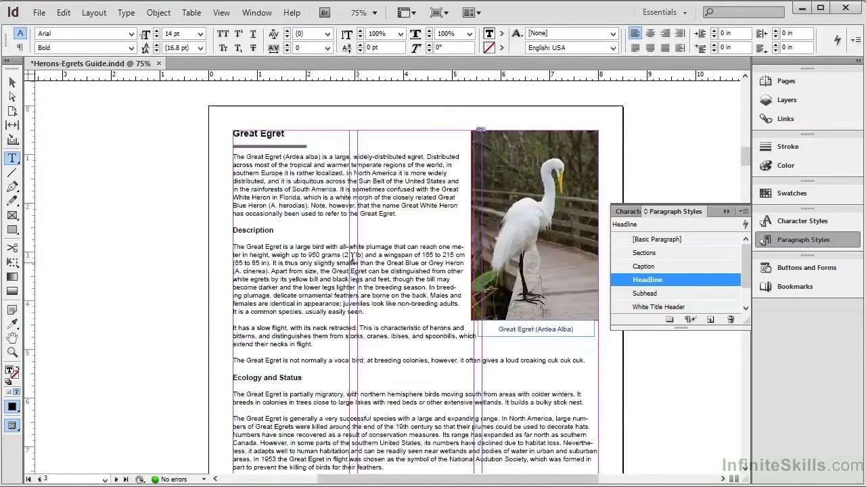
click(252, 231)
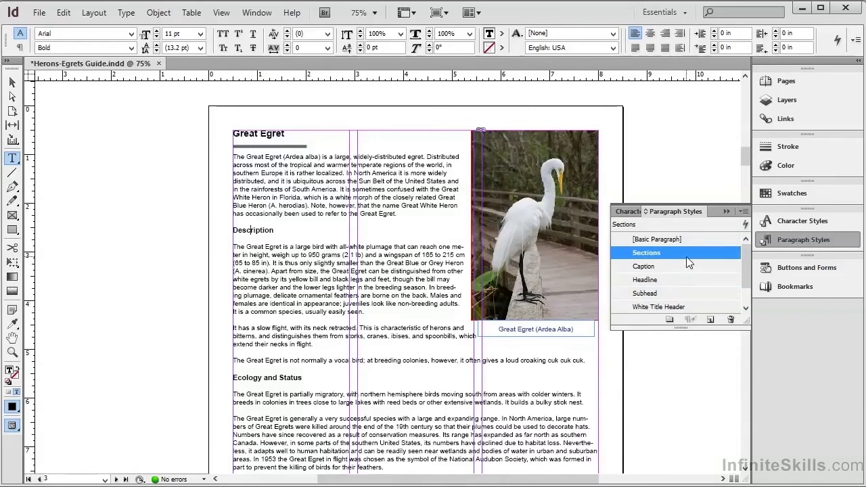
ctrl+click(554, 330)
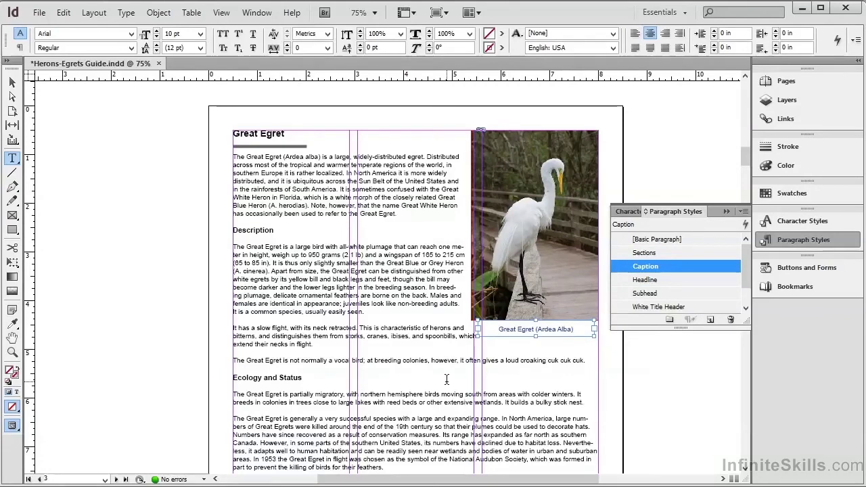
key(ctrl+shift+a)
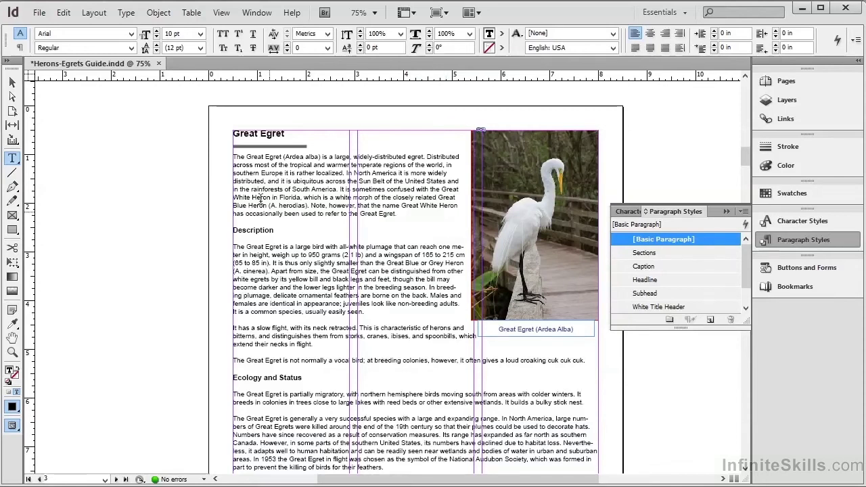
- In Layout > Table of Contents, include the Headline, Sections and Caption styles
click(94, 12)
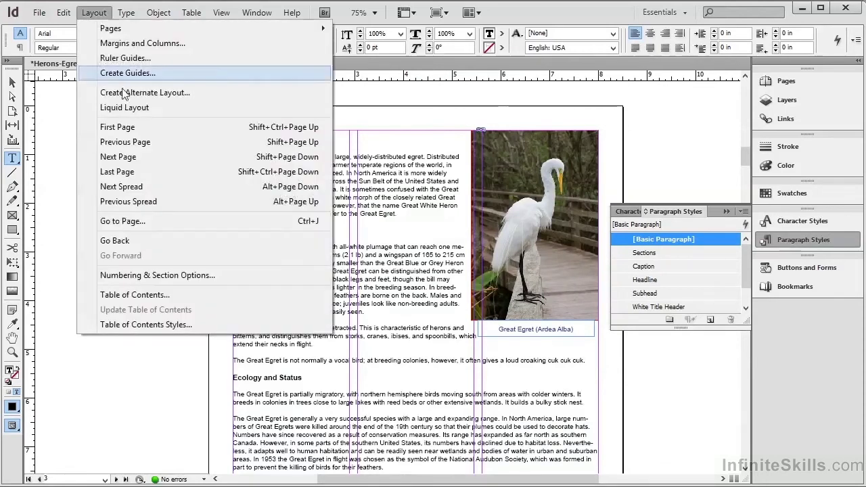
click(153, 295)
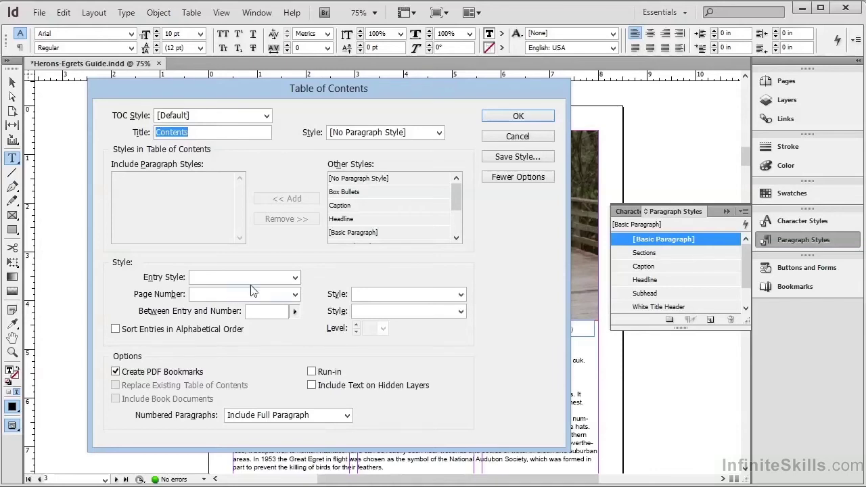
click(395, 220)
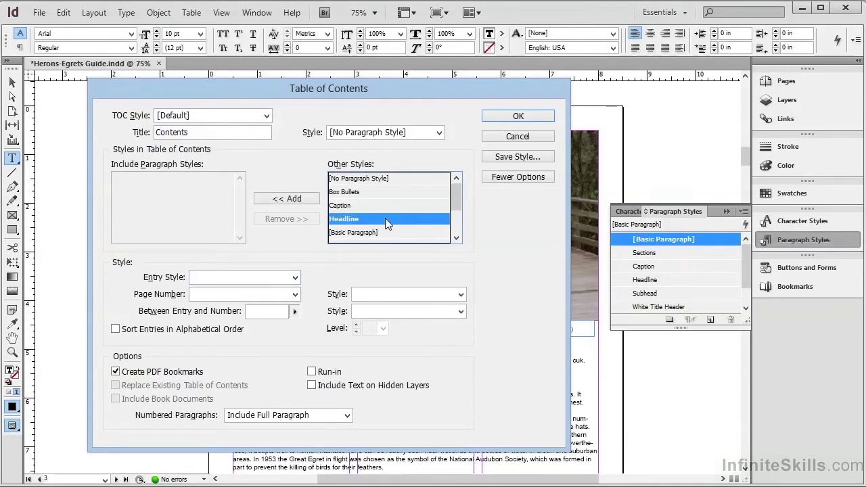
click(296, 201)
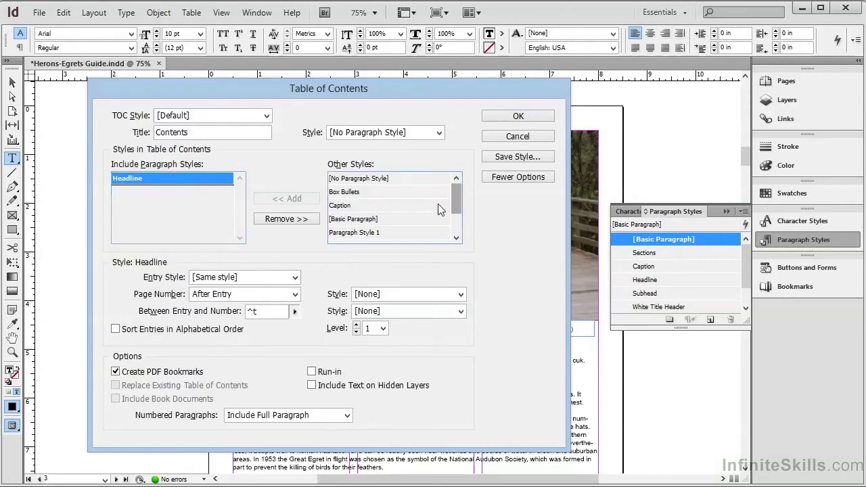
drag(456, 203, 457, 216)
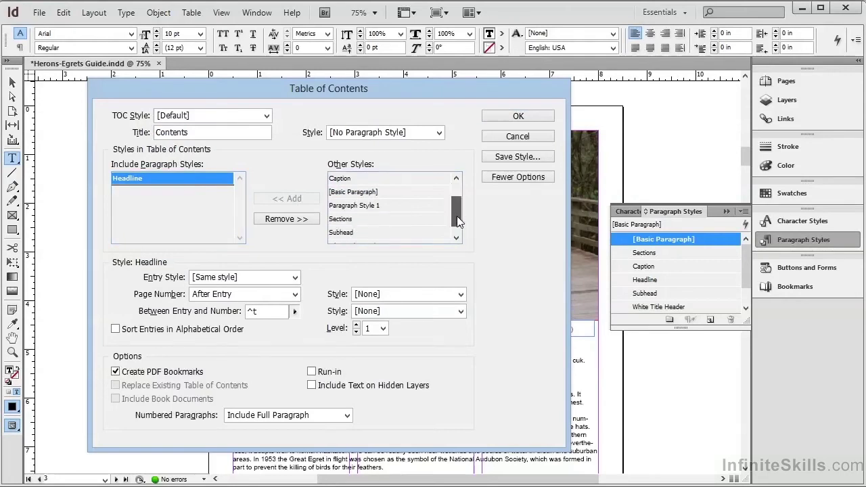
click(410, 220)
click(288, 200)
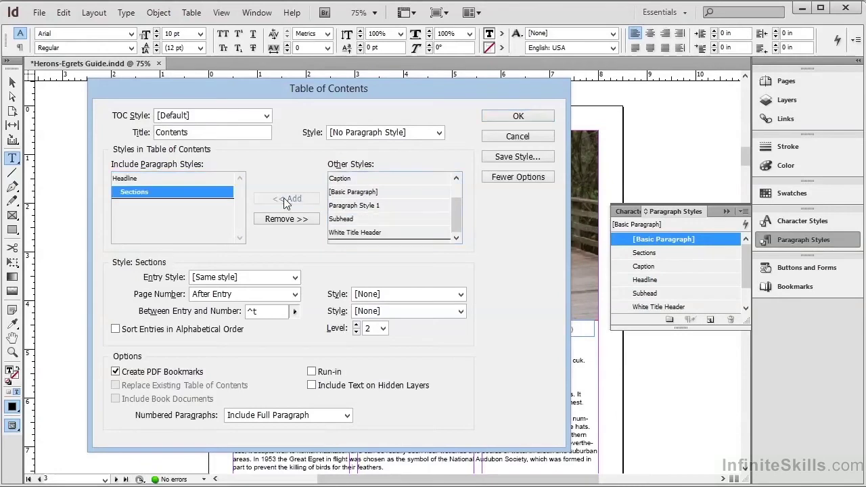
click(365, 178)
click(284, 199)
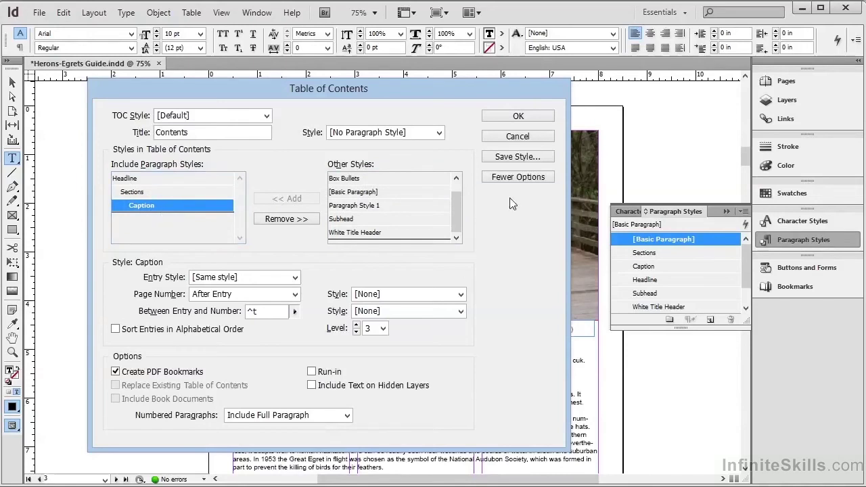
- Set the Caption entries to level 2 and confirm the table of contents settings
click(534, 179)
click(534, 179)
click(154, 178)
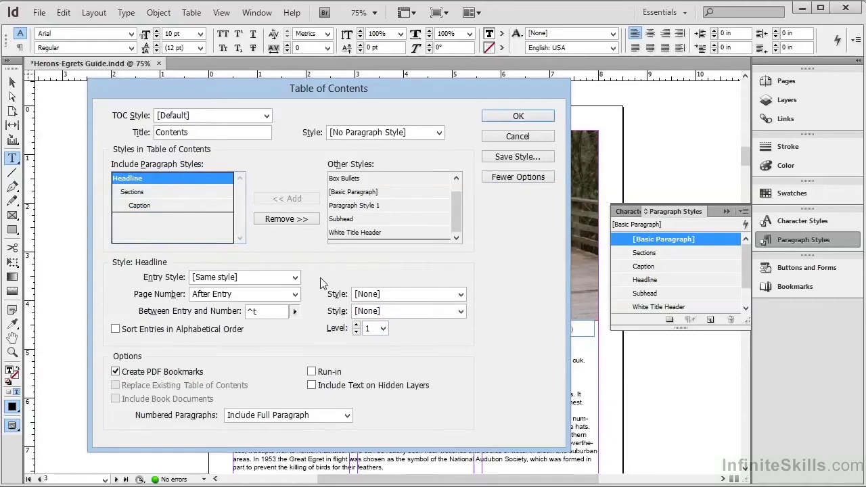
click(199, 193)
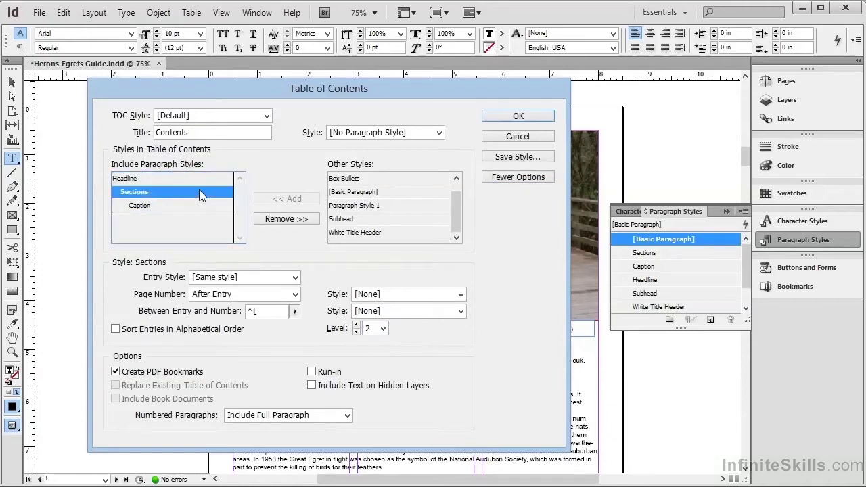
click(197, 205)
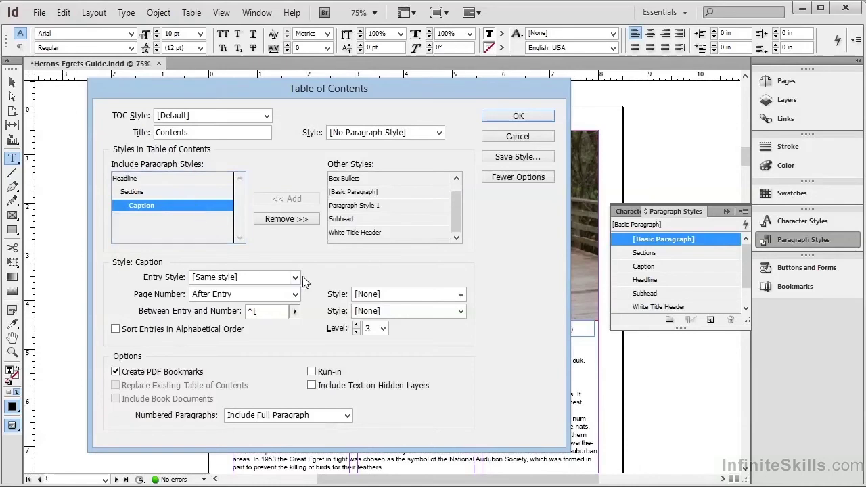
click(382, 328)
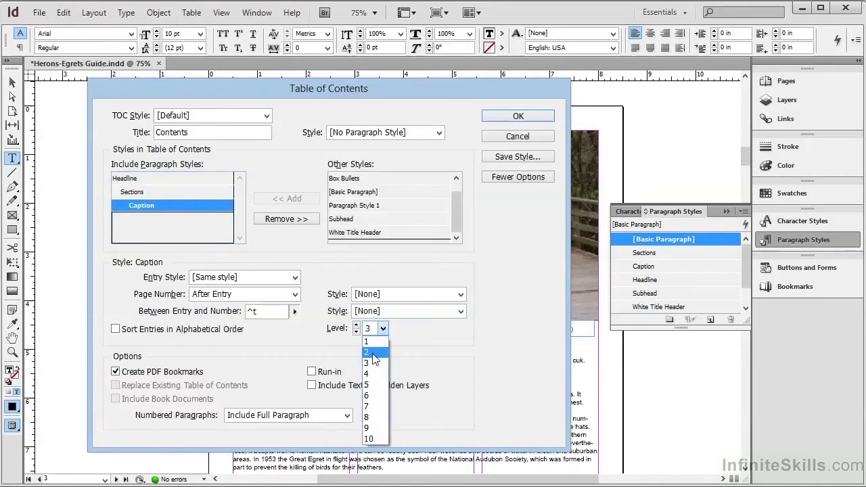
click(372, 353)
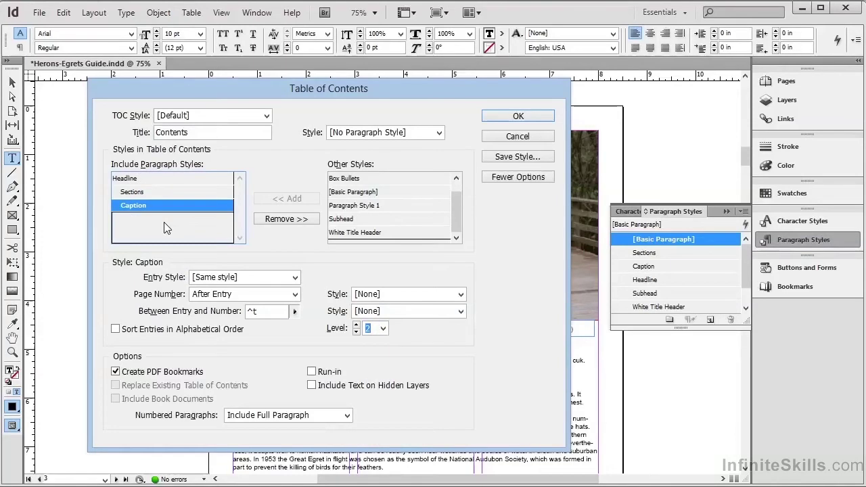
click(501, 119)
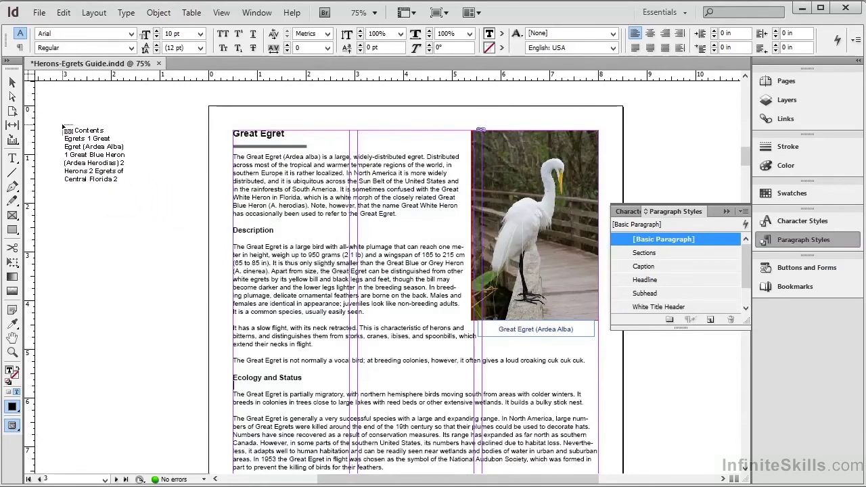
- Place the generated table of contents on the pasteboard beside the page and show the Bookmarks panel
drag(63, 125, 167, 443)
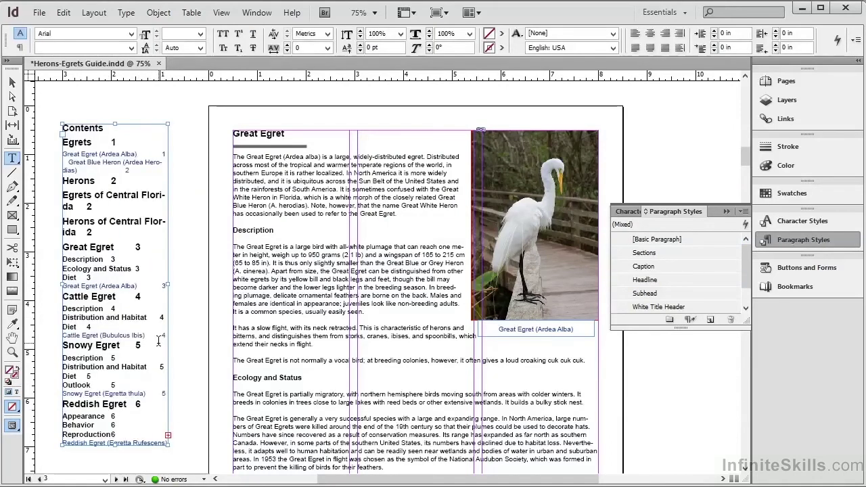
click(726, 211)
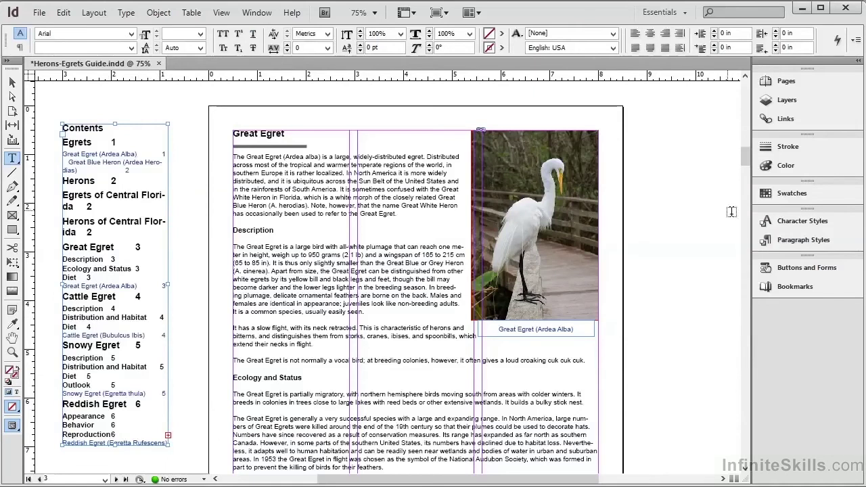
click(791, 287)
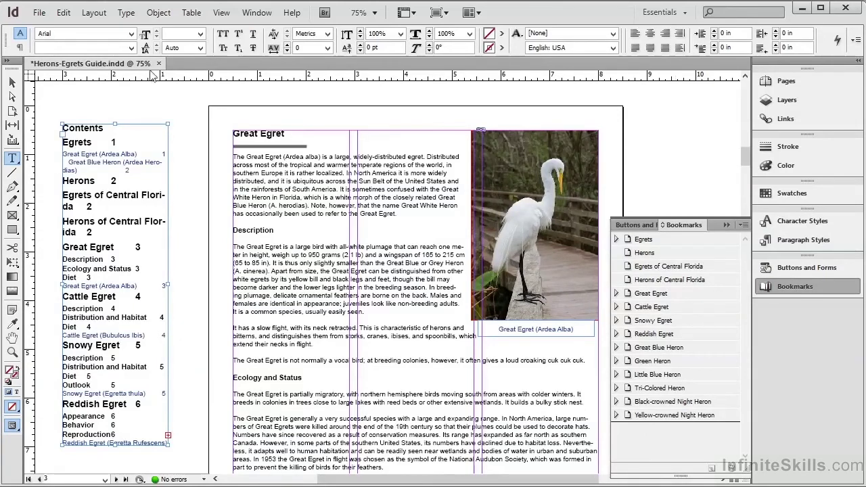
- Export the guide as Guide.pdf (Adobe PDF Print) with Bookmarks left checked
click(40, 16)
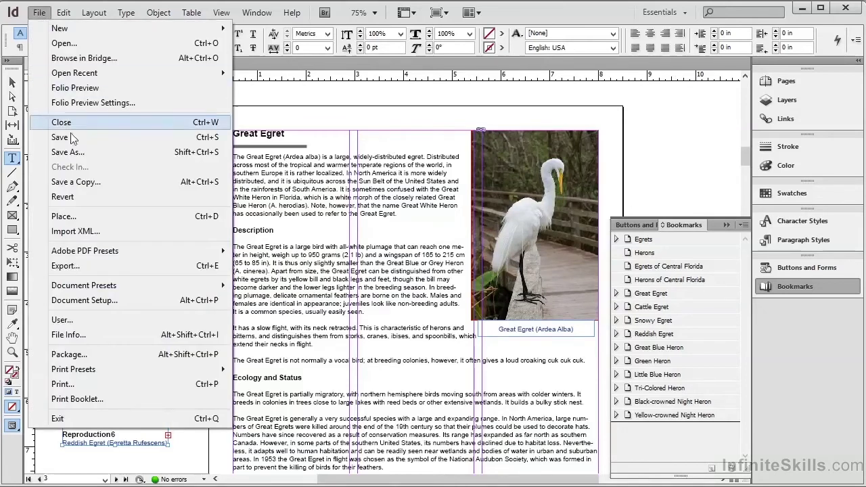
click(106, 265)
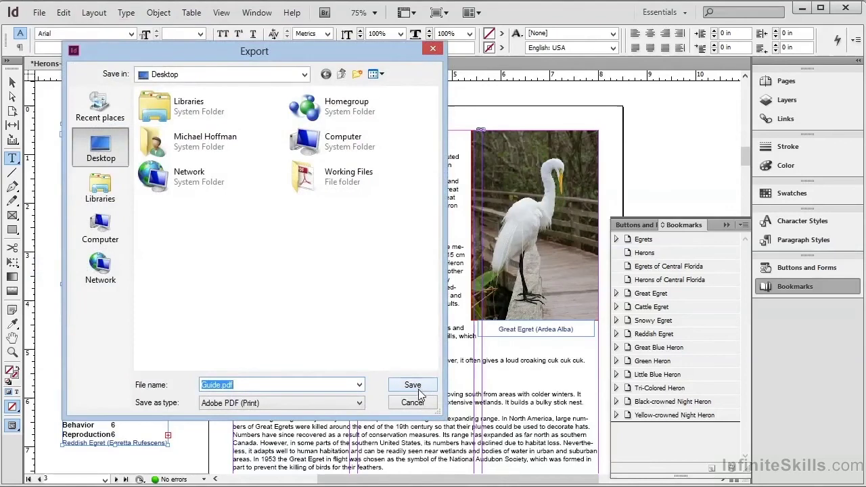
click(414, 385)
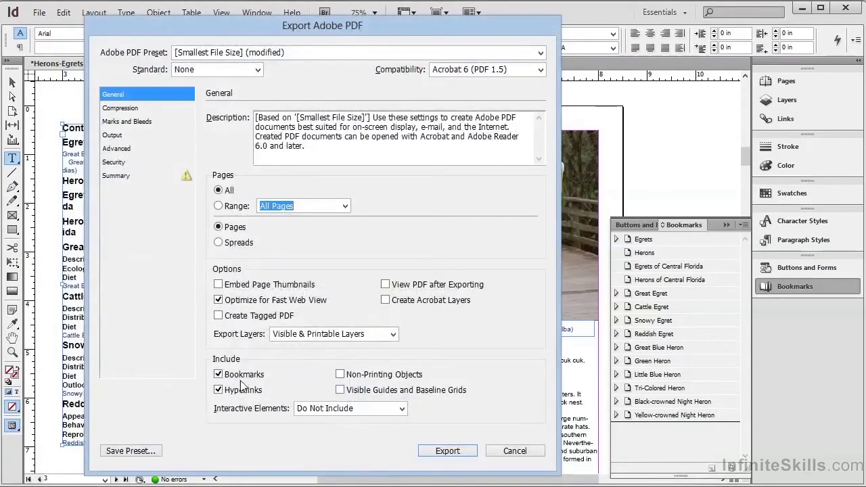
click(219, 375)
click(219, 376)
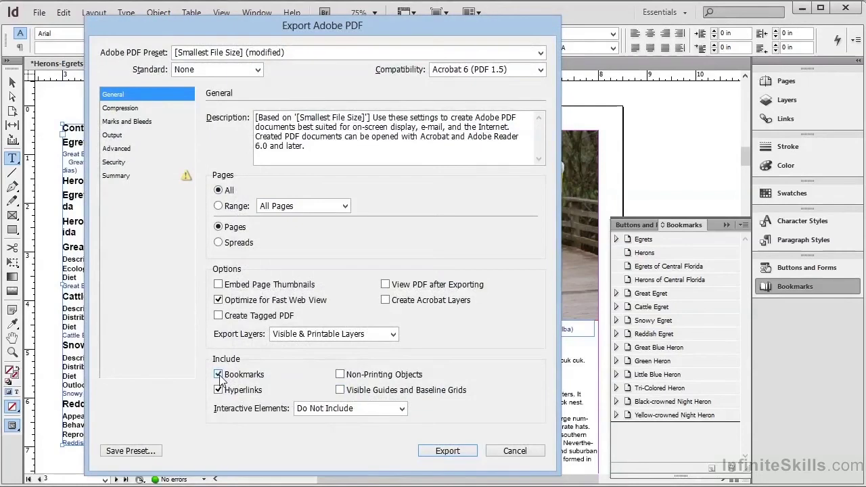
click(447, 451)
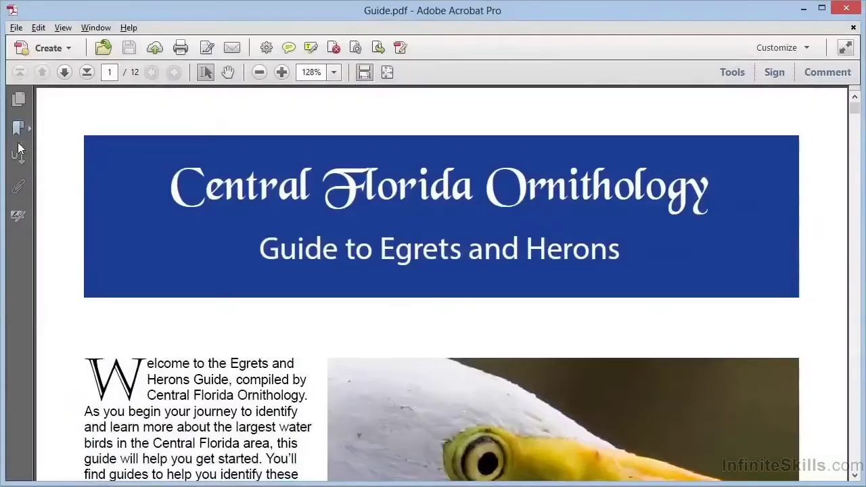
- Show Guide.pdf's bookmarks: Egrets, Great Egret and their nested entries
click(24, 128)
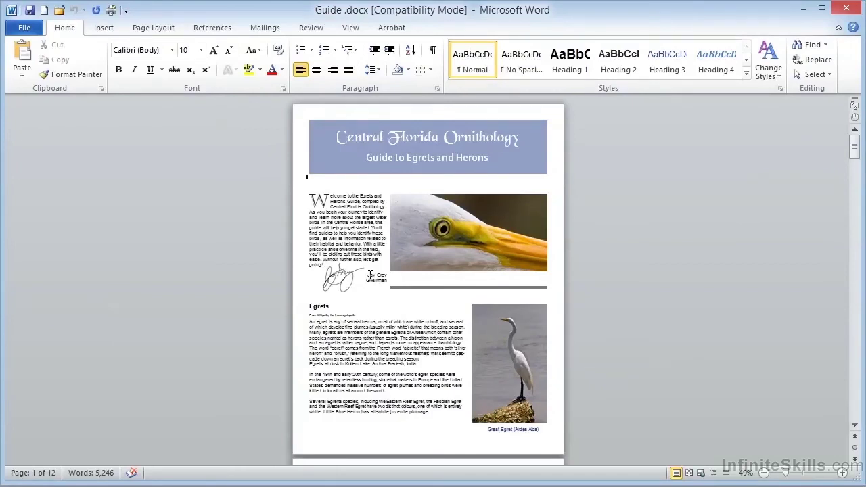
scroll(307, 345, down, 6)
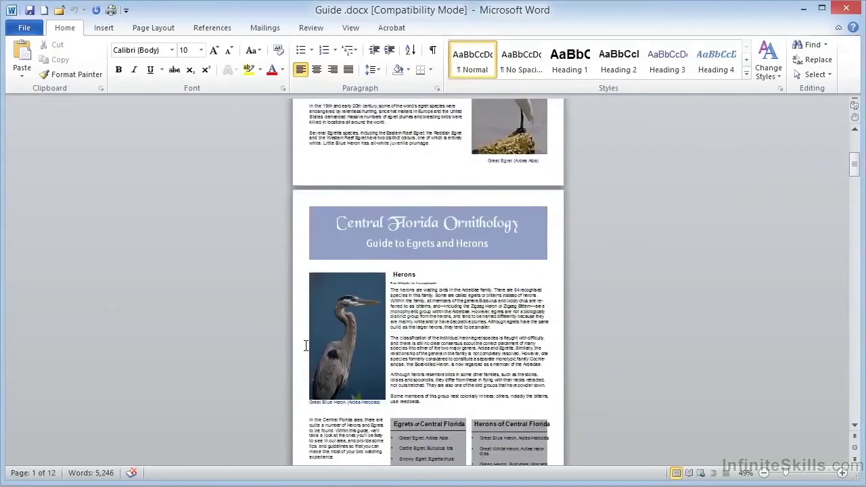
scroll(306, 345, down, 5)
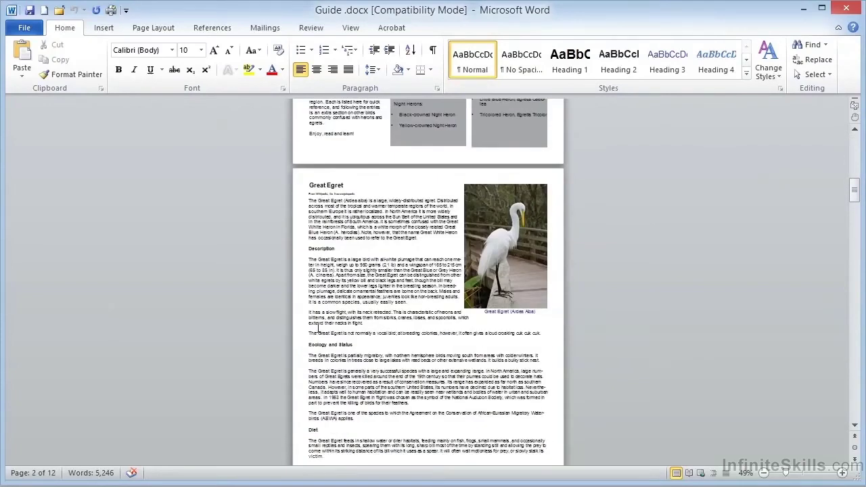
click(332, 181)
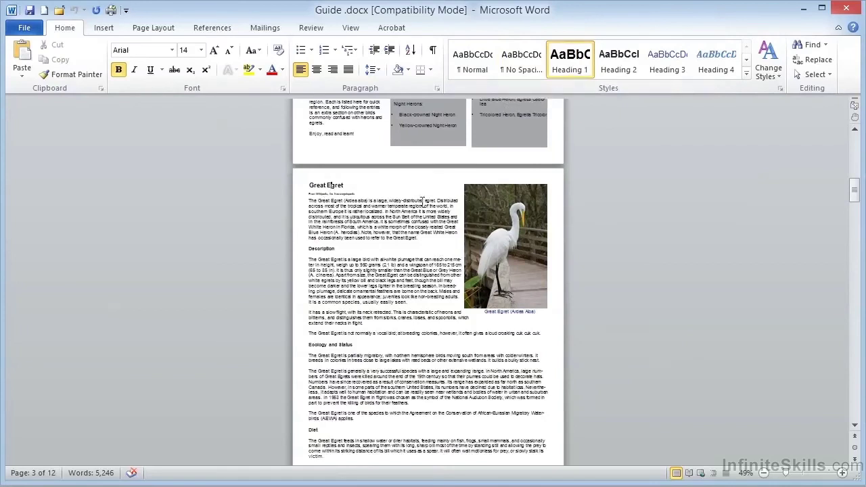
click(400, 220)
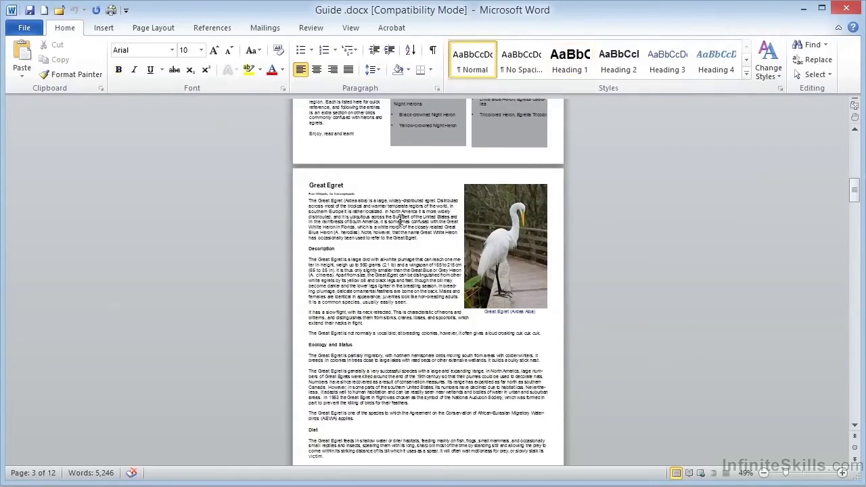
click(328, 248)
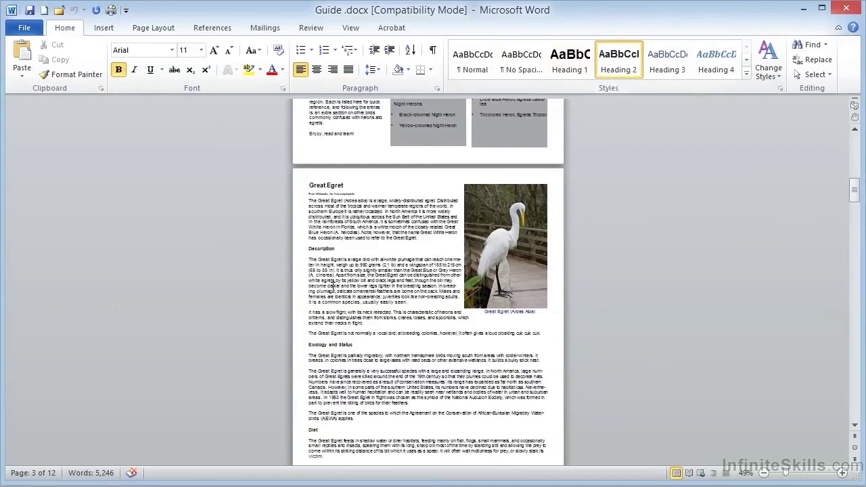
click(492, 314)
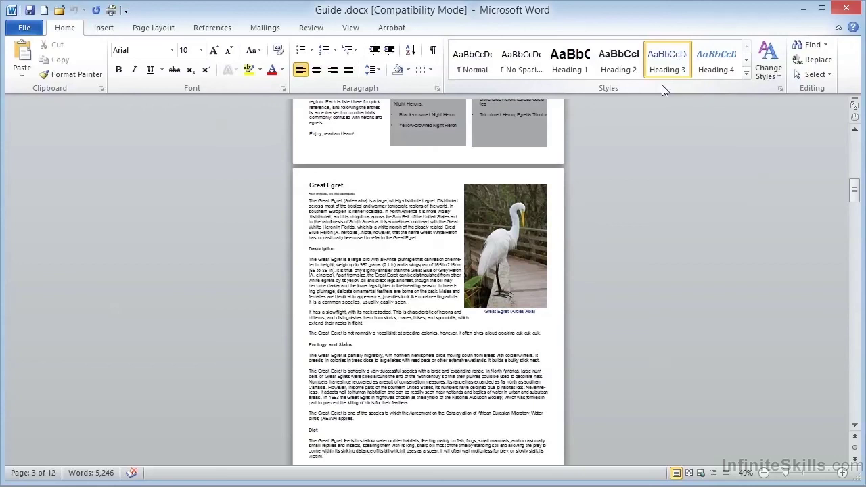
- In the Acrobat PDFMaker preferences' Bookmarks tab, set Heading 3 to level 2
click(392, 27)
click(65, 68)
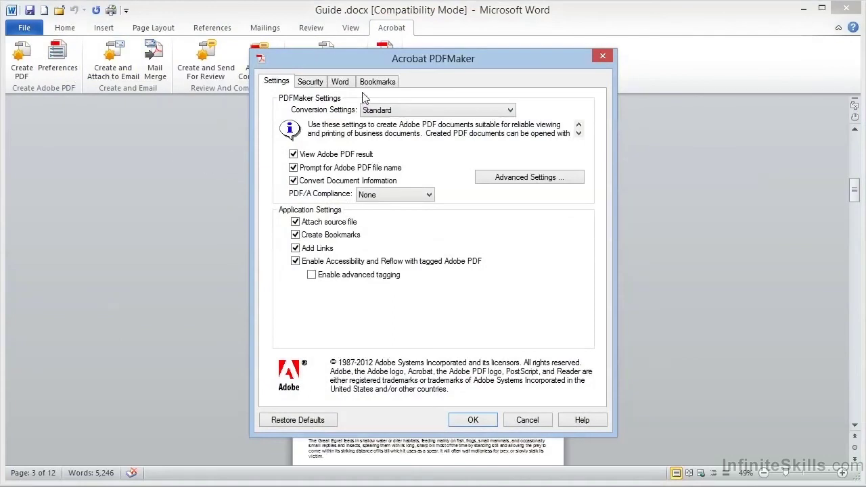
click(376, 84)
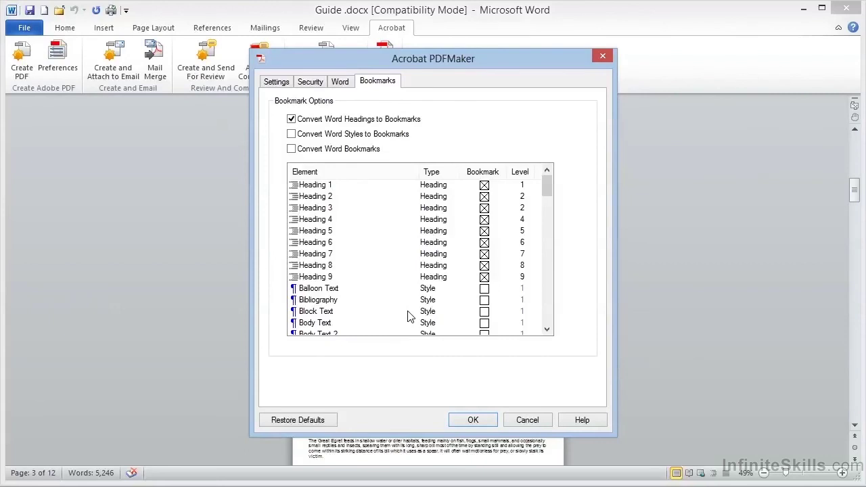
click(528, 212)
click(530, 210)
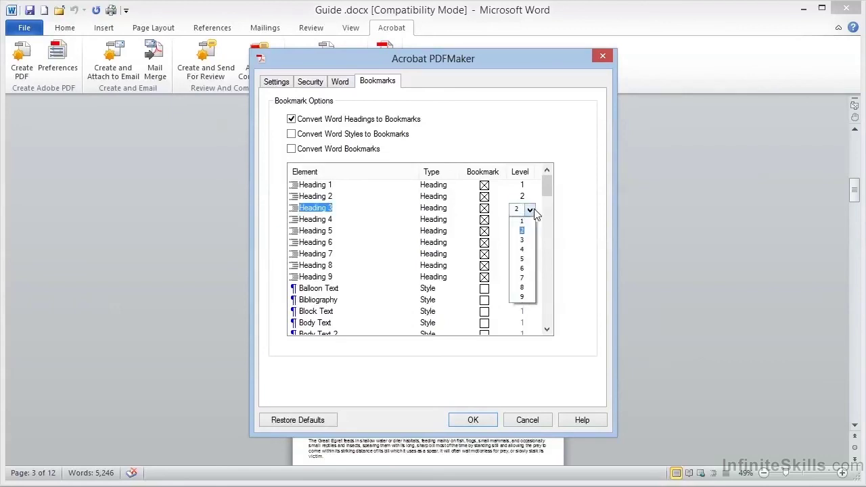
click(530, 210)
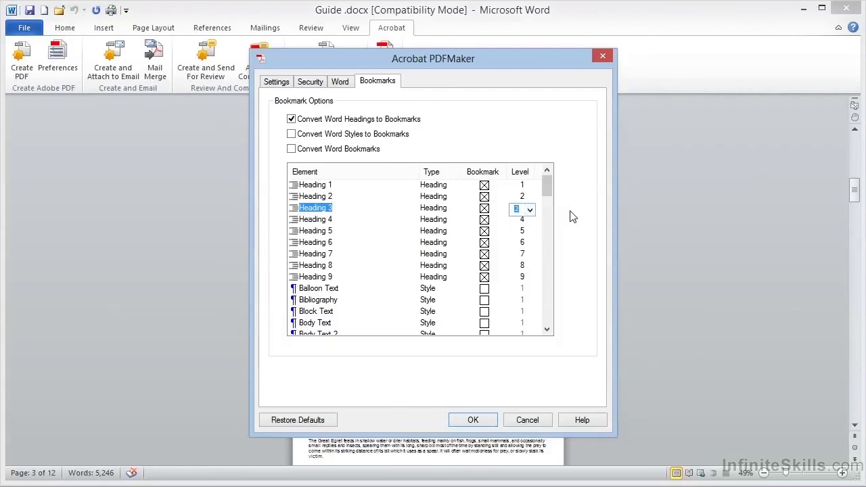
click(471, 420)
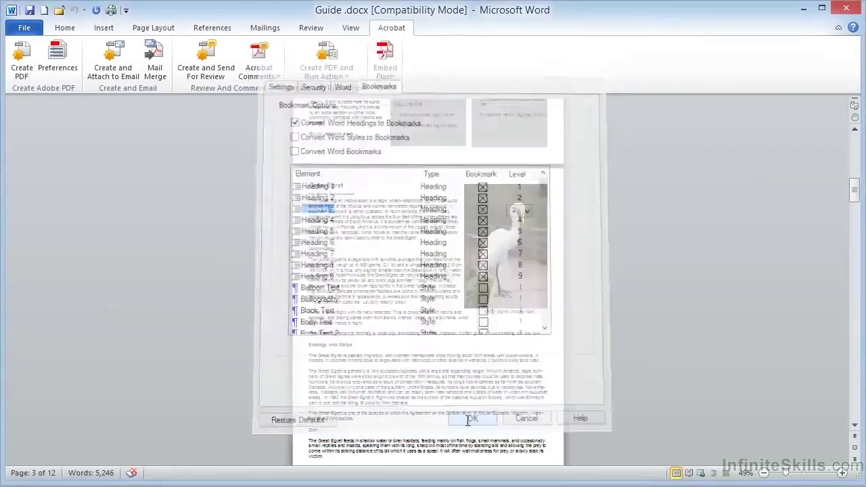
- Create the PDF on the Desktop as 'Guide Word', then view the bookmark list in Acrobat
click(27, 68)
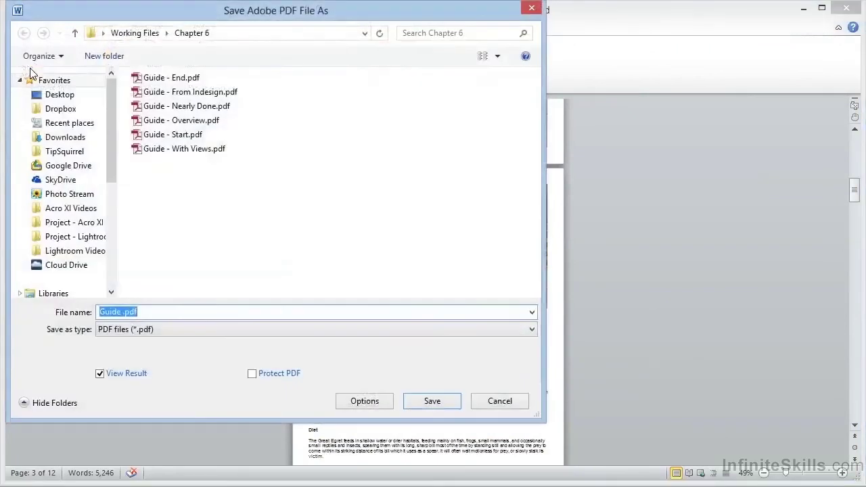
click(59, 94)
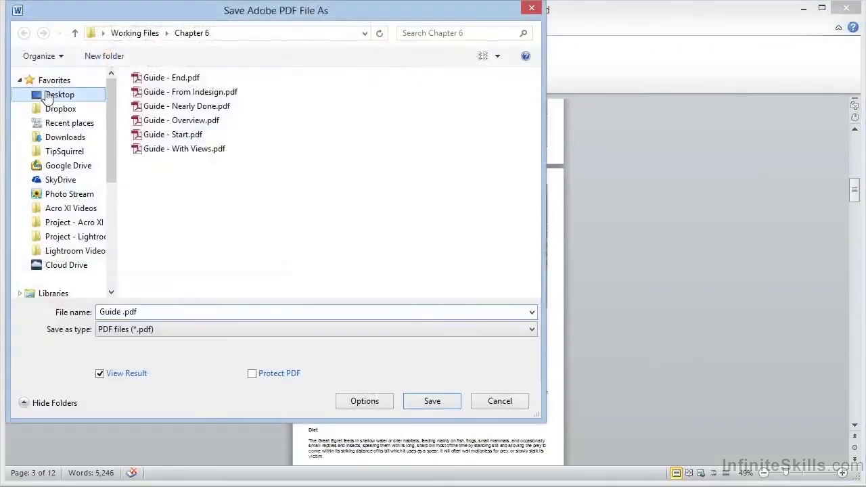
click(121, 313)
click(124, 311)
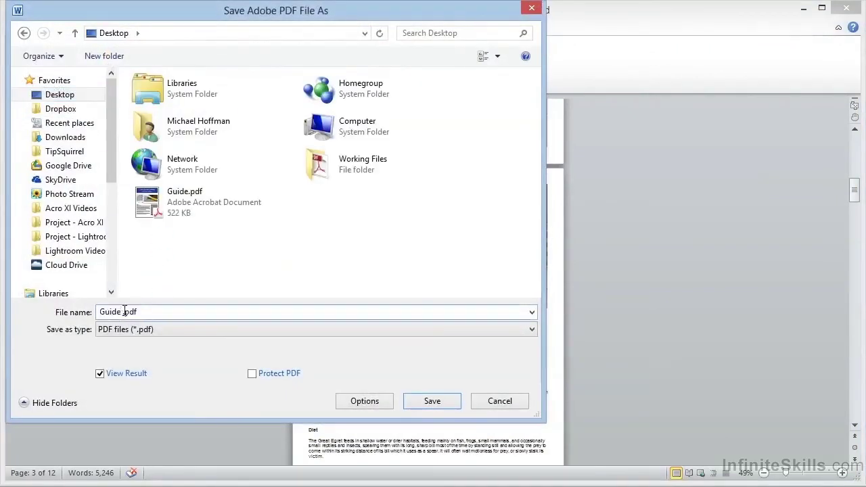
text(Word)
click(450, 405)
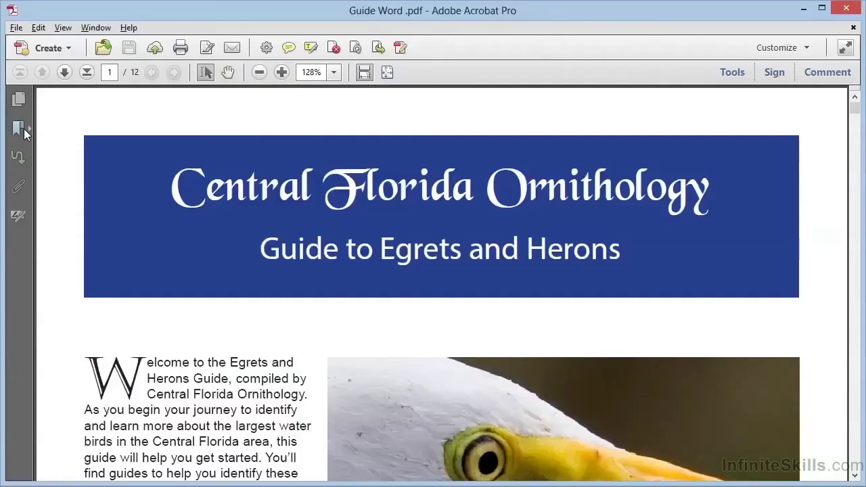
click(23, 128)
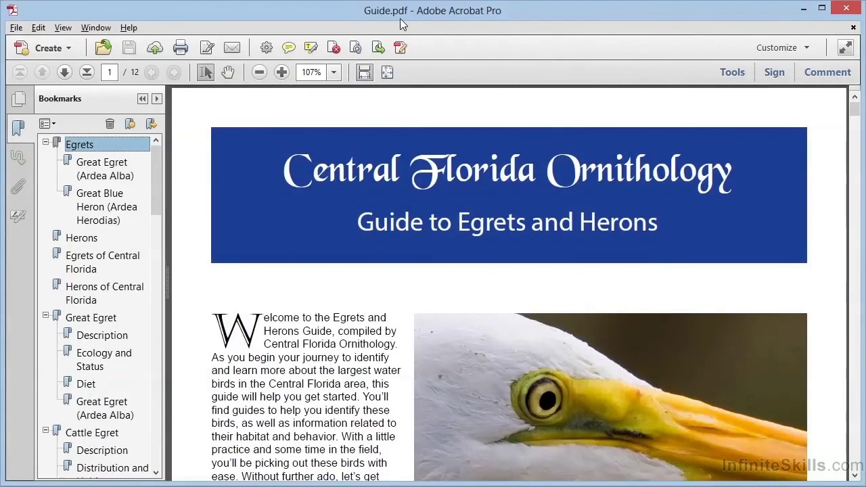
- Test the Great Egret, Cattle Egret and both Description bookmarks, returning to Great Egret on page 3
click(84, 318)
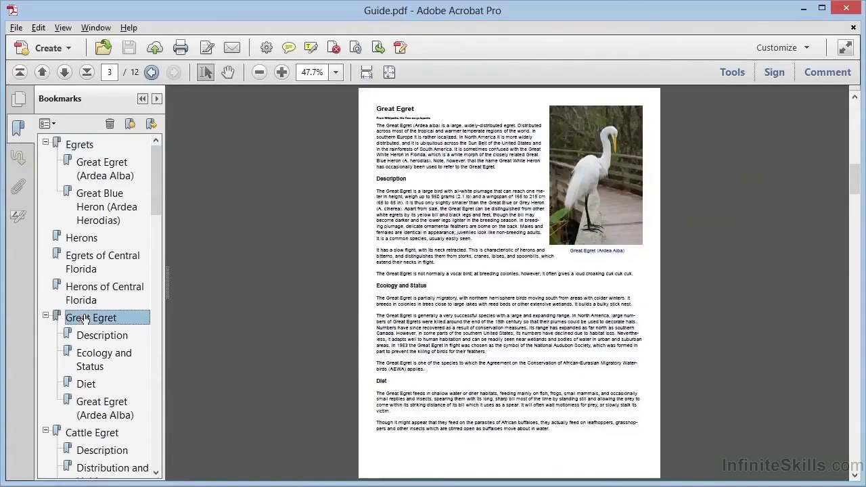
scroll(84, 318, down, 1)
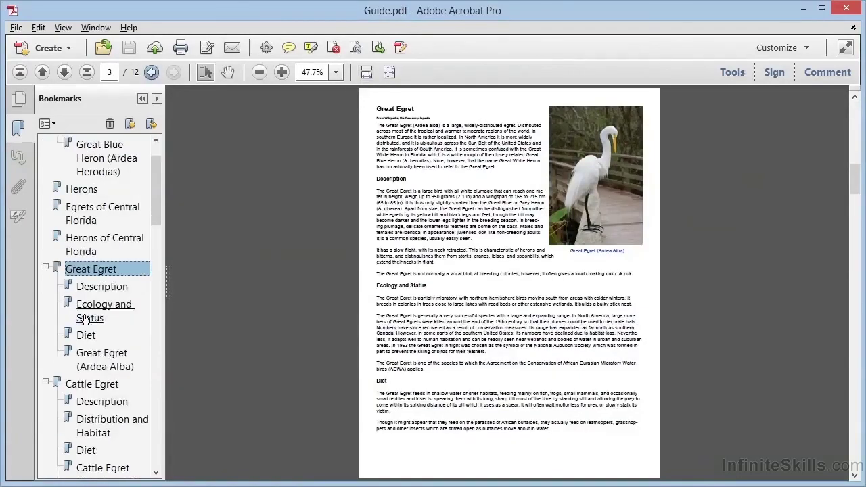
click(91, 384)
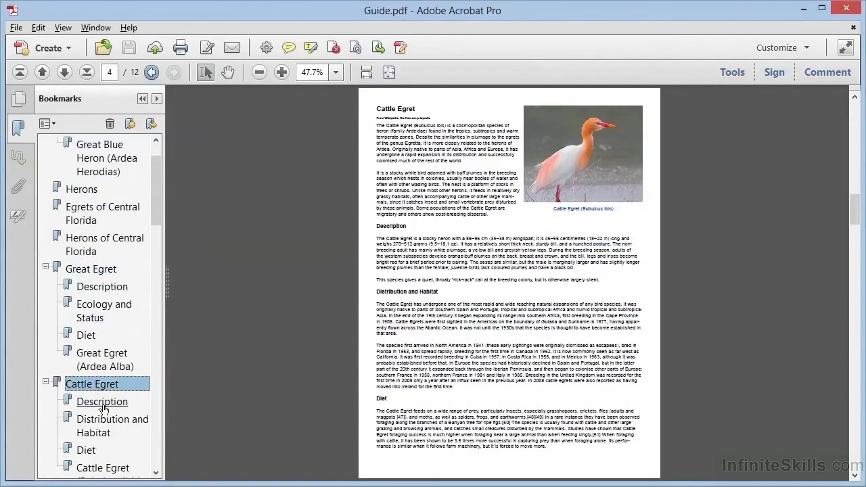
click(101, 403)
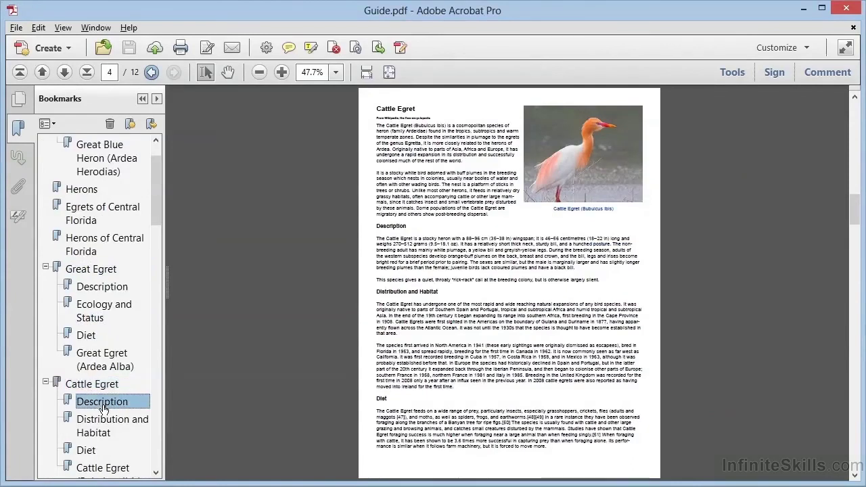
click(103, 287)
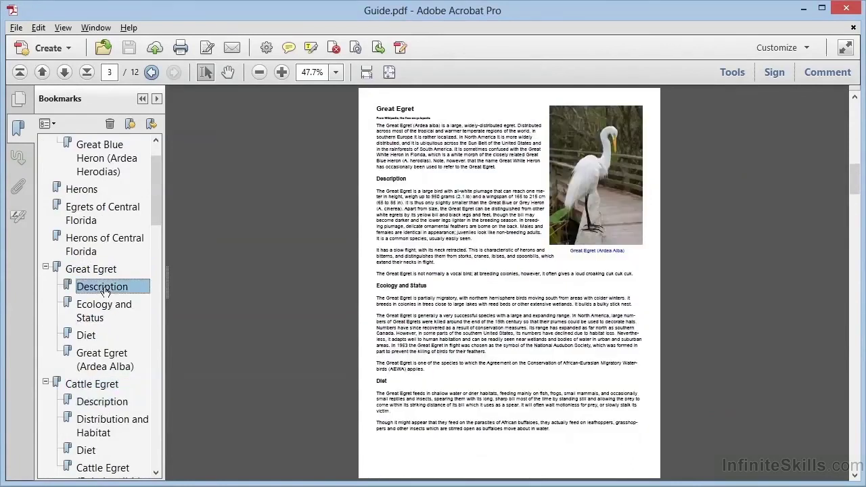
click(105, 270)
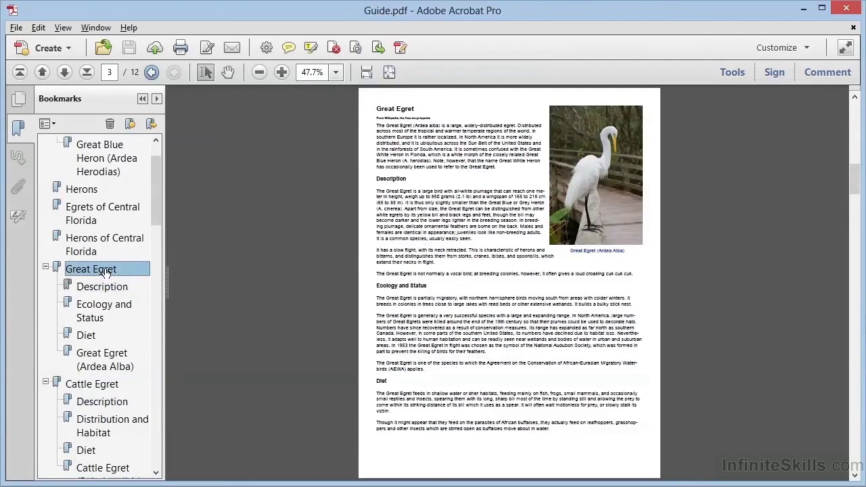